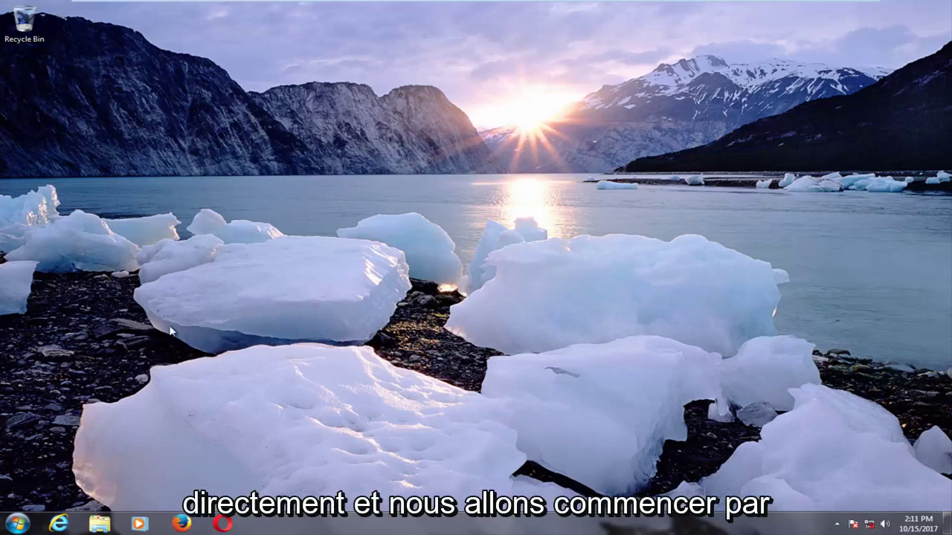
Search the Start menu for 'device manager' and launch Device Manager
key("super")
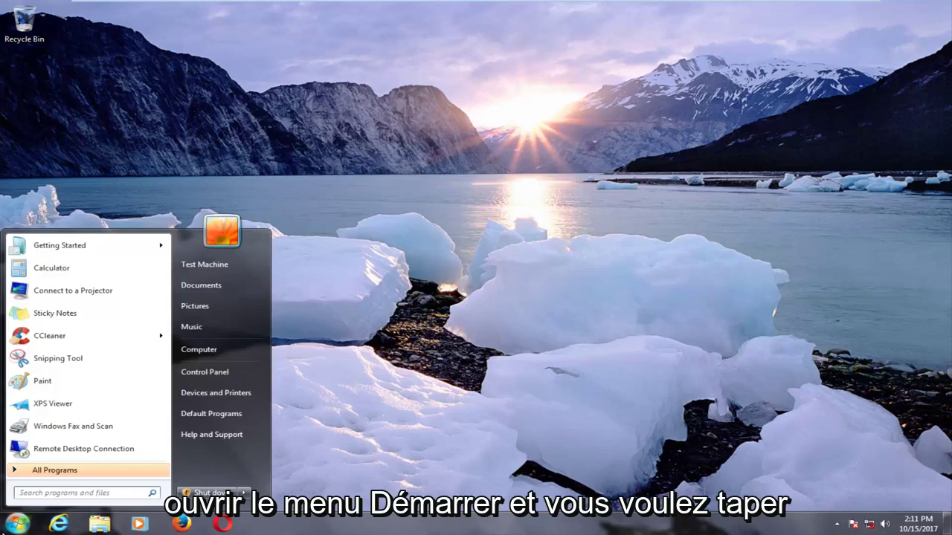
type("device manage")
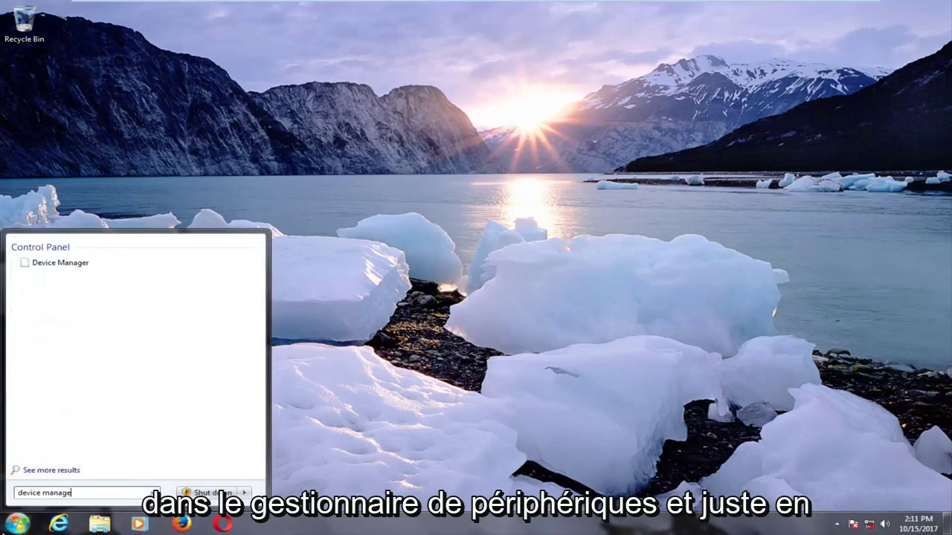
type("r")
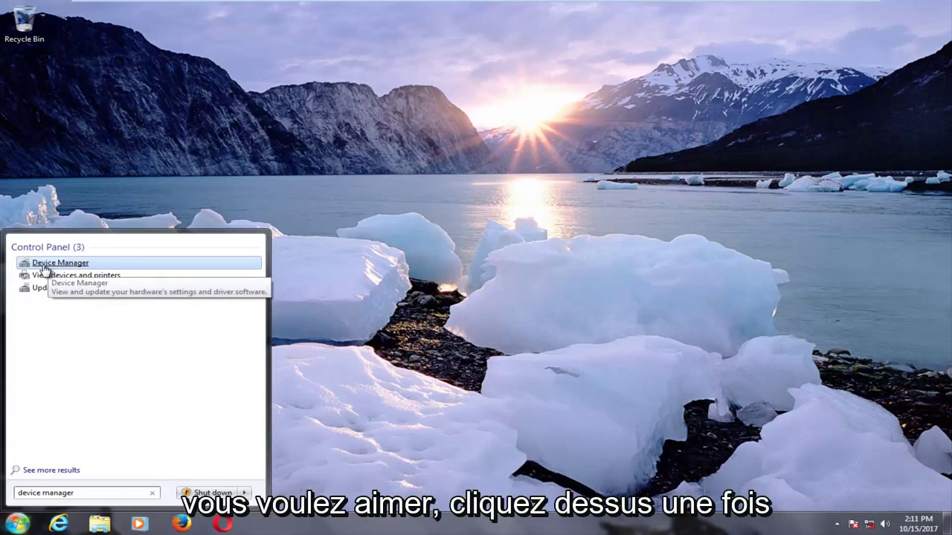
left_click(45, 268)
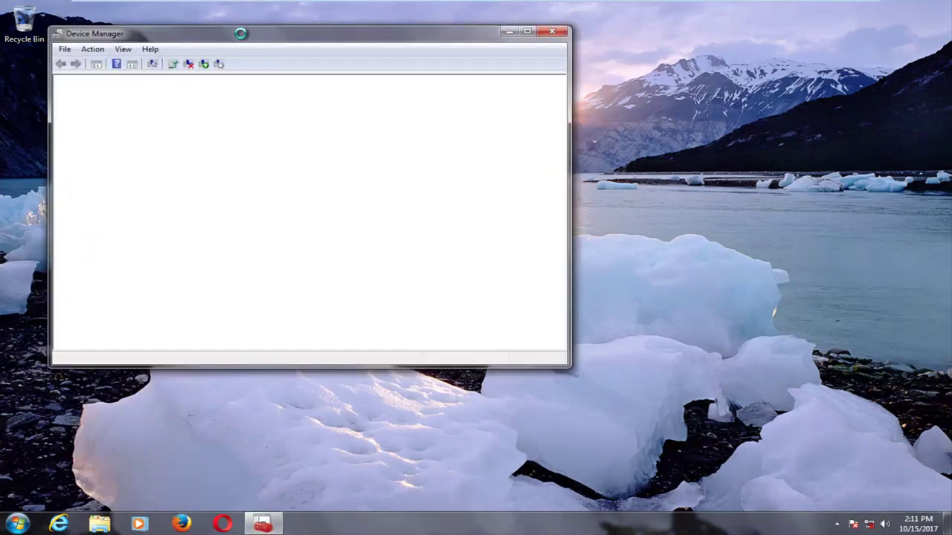
Enable the Intel(R) PRO/1000 MT Network Connection adapter under Network adapters, then close Device Manager
left_click_drag(240, 33, 388, 50)
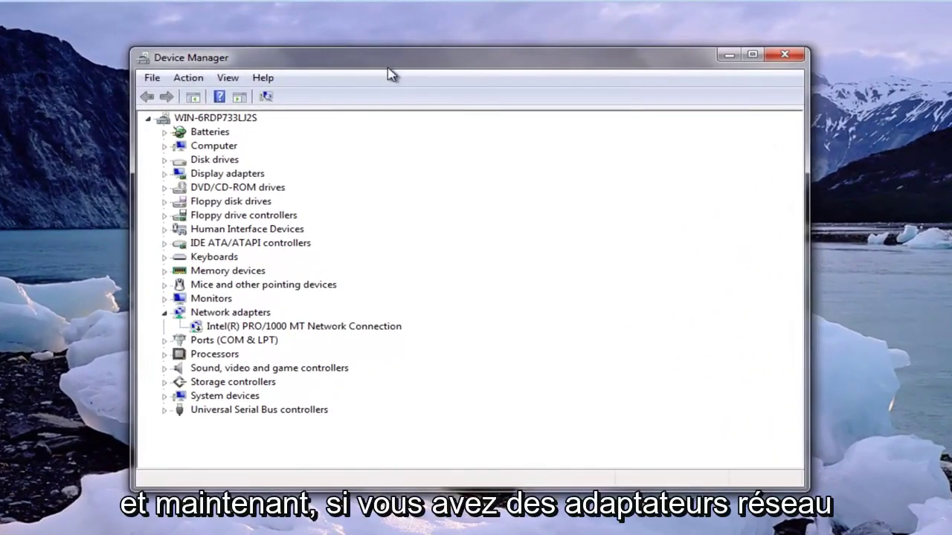
left_click(220, 329)
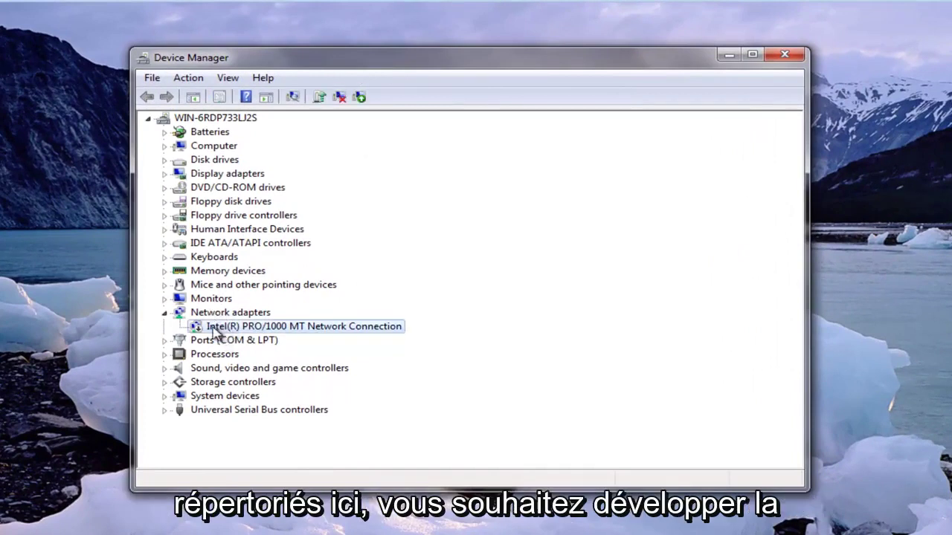
left_click(166, 313)
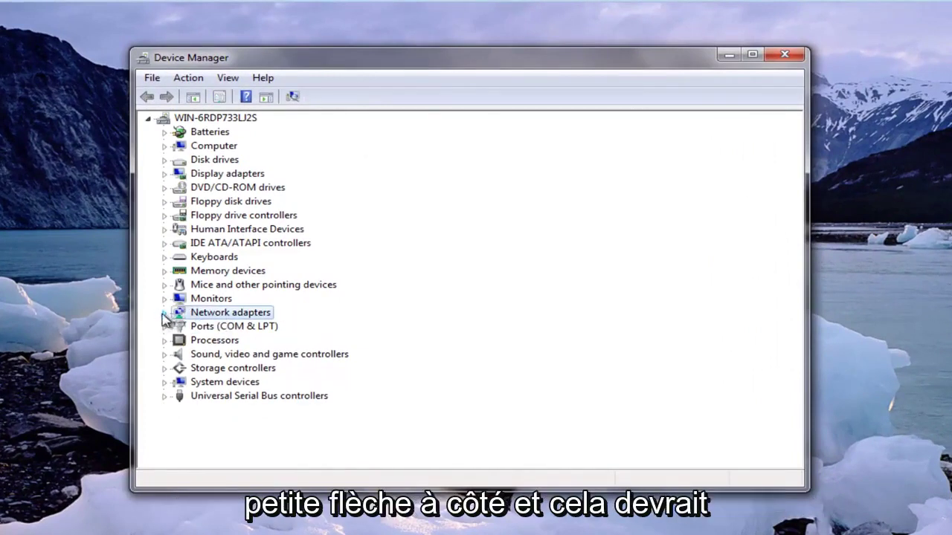
left_click(165, 313)
left_click(221, 329)
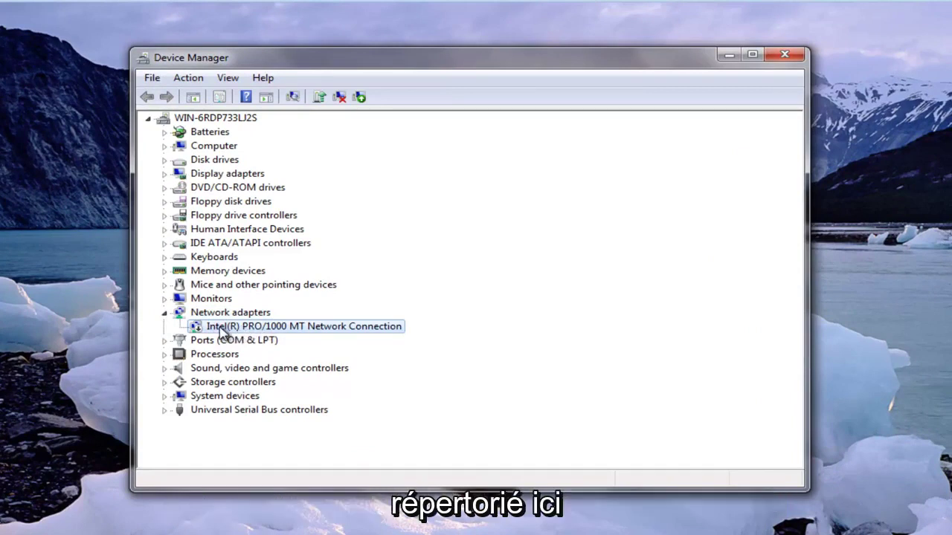
right_click(225, 330)
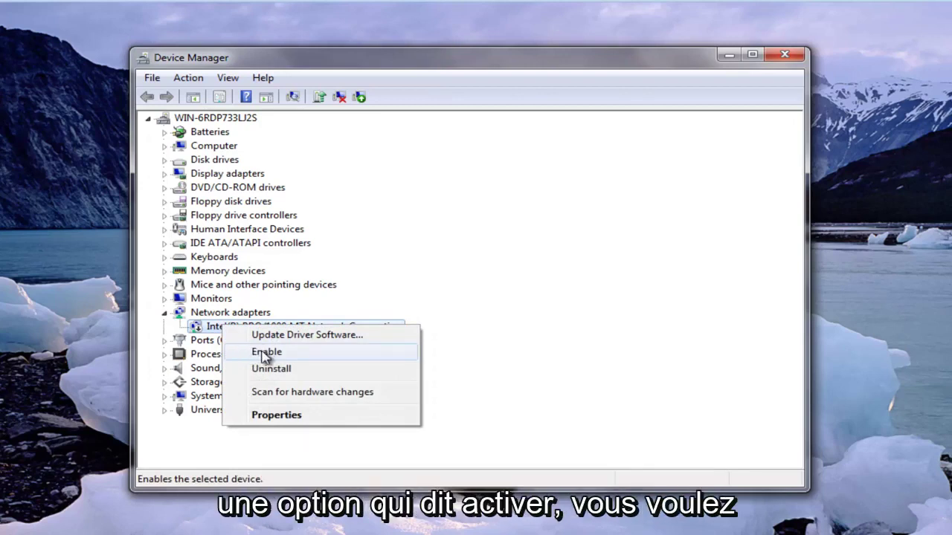
left_click(260, 353)
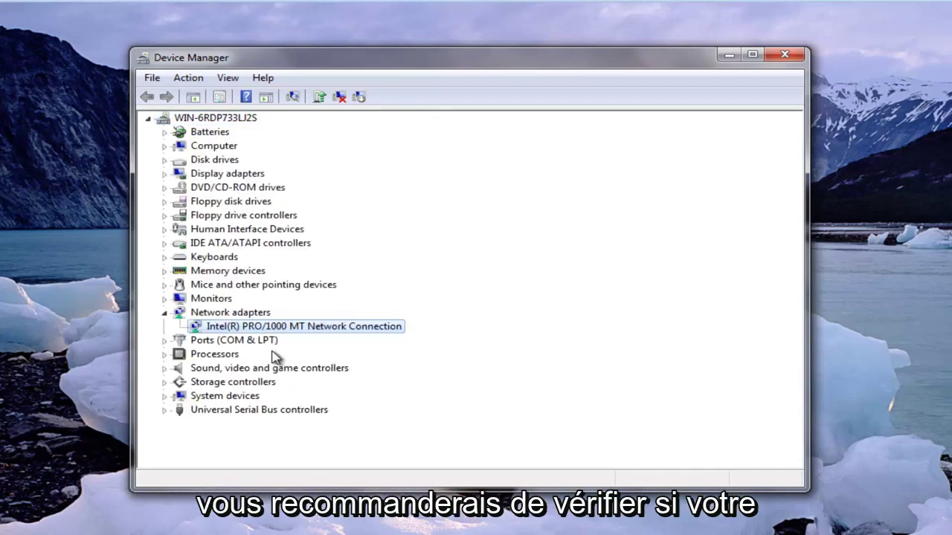
left_click(784, 55)
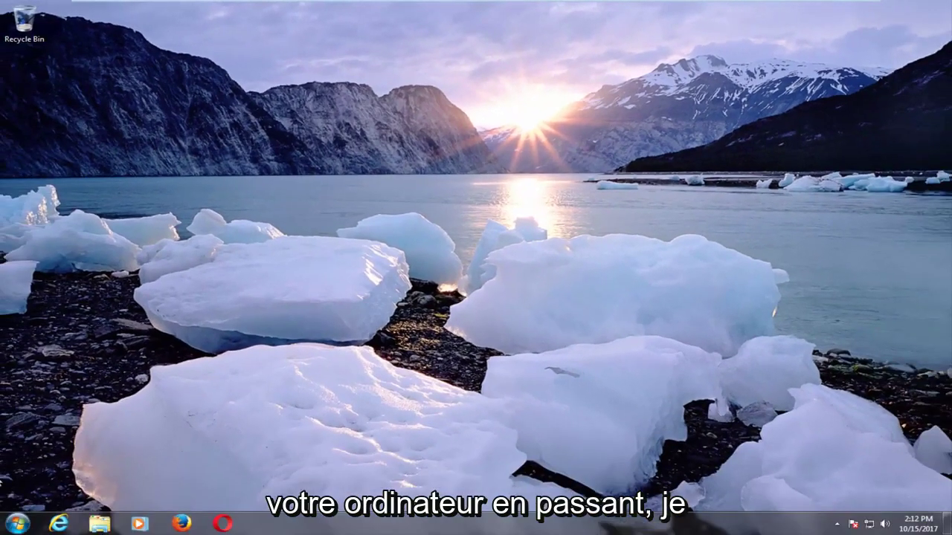
Run cmd from a Start menu search as administrator, approving the UAC prompt
left_click(17, 524)
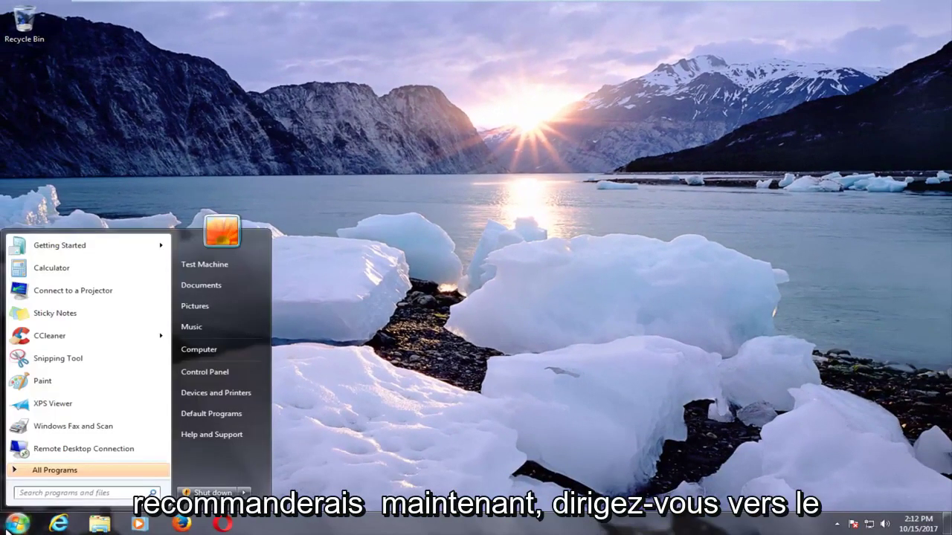
type("cmd")
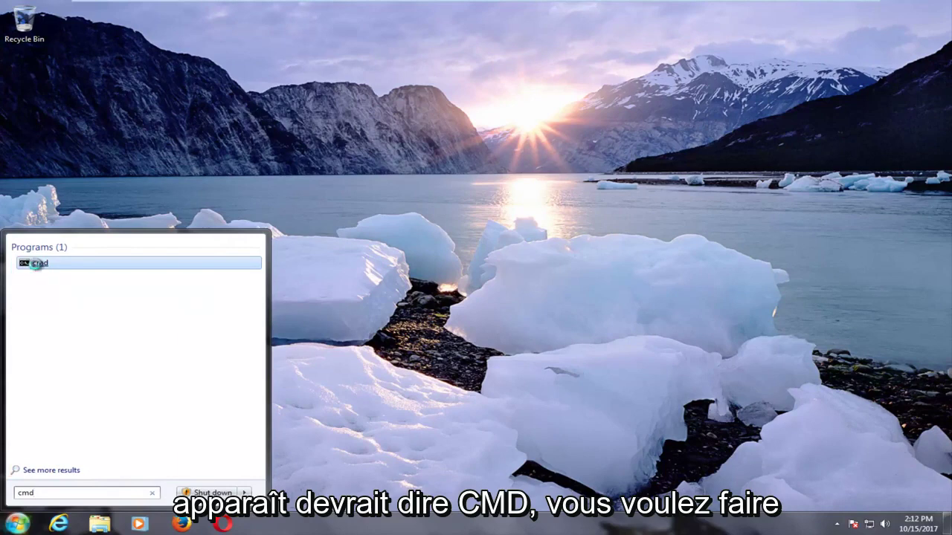
right_click(38, 269)
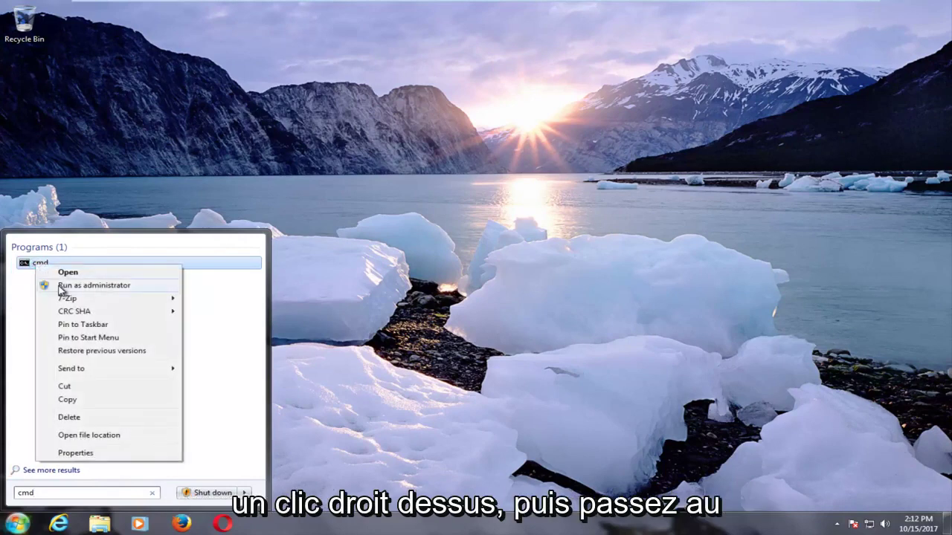
left_click(63, 287)
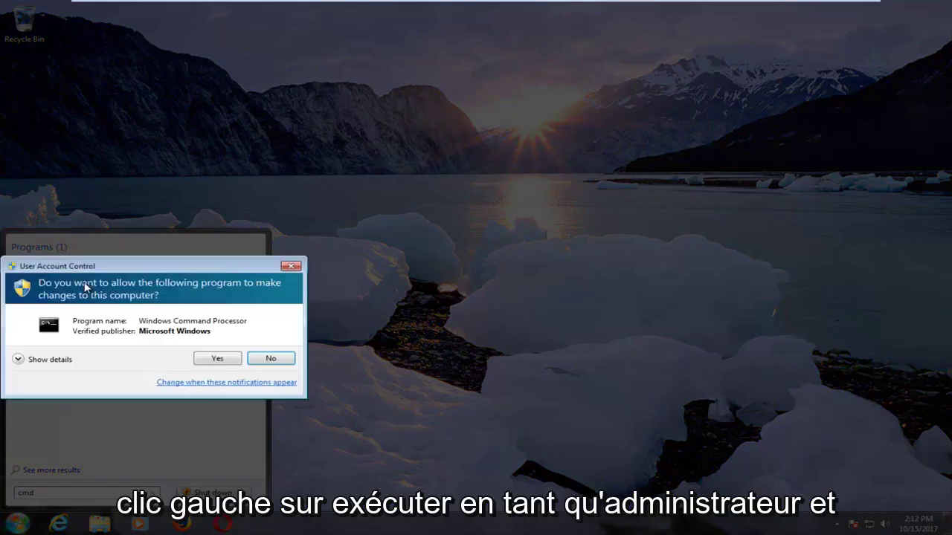
left_click(212, 360)
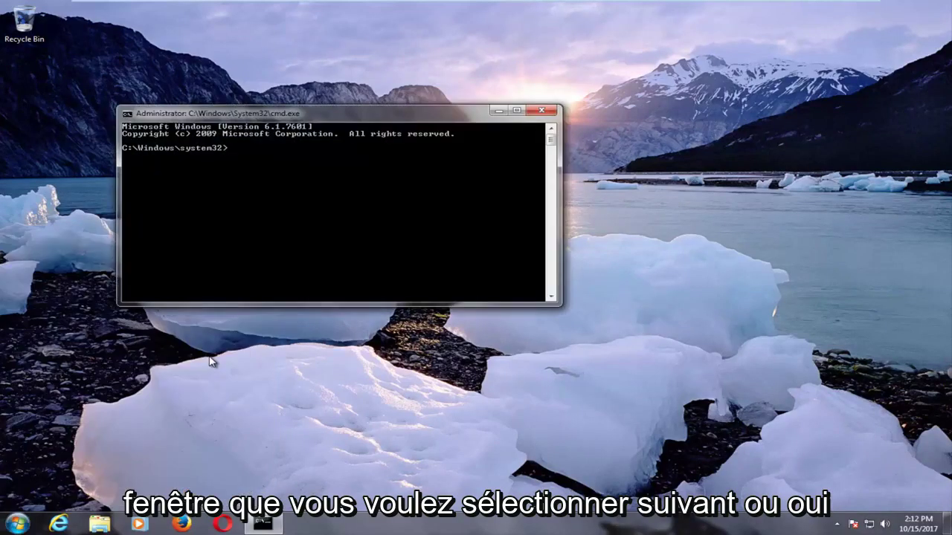
Run 'netsh int ip reset' to reset the Global, Interface and Unicast Address settings
left_click_drag(301, 108, 444, 106)
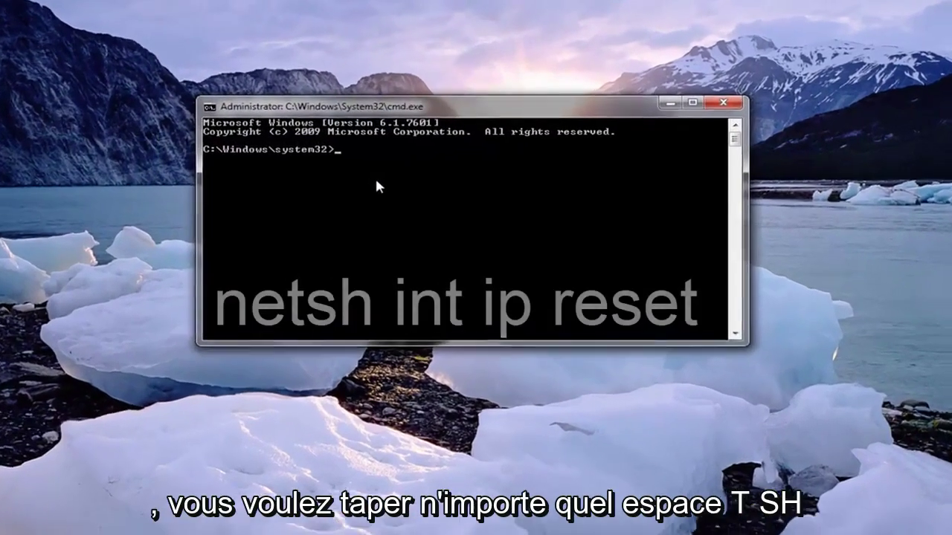
type("netsh int")
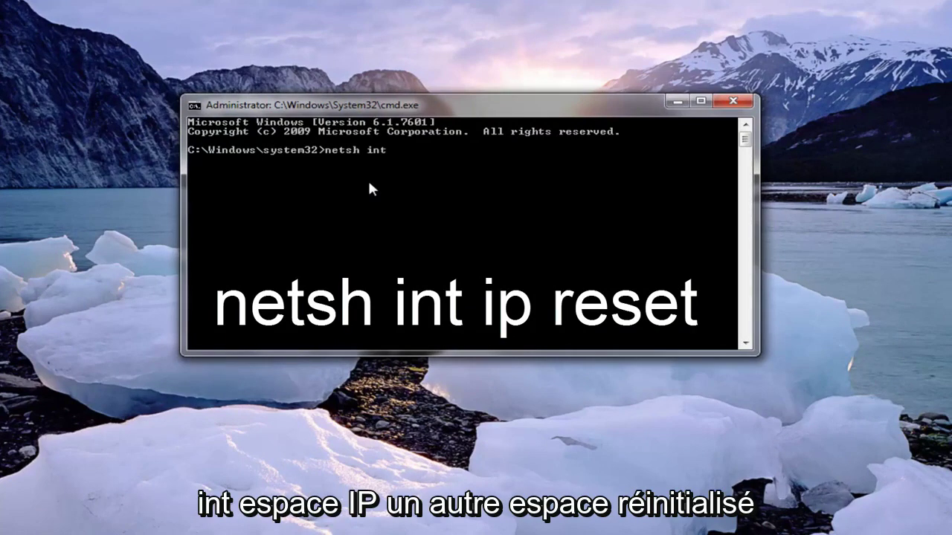
type(" ip")
type(" reset")
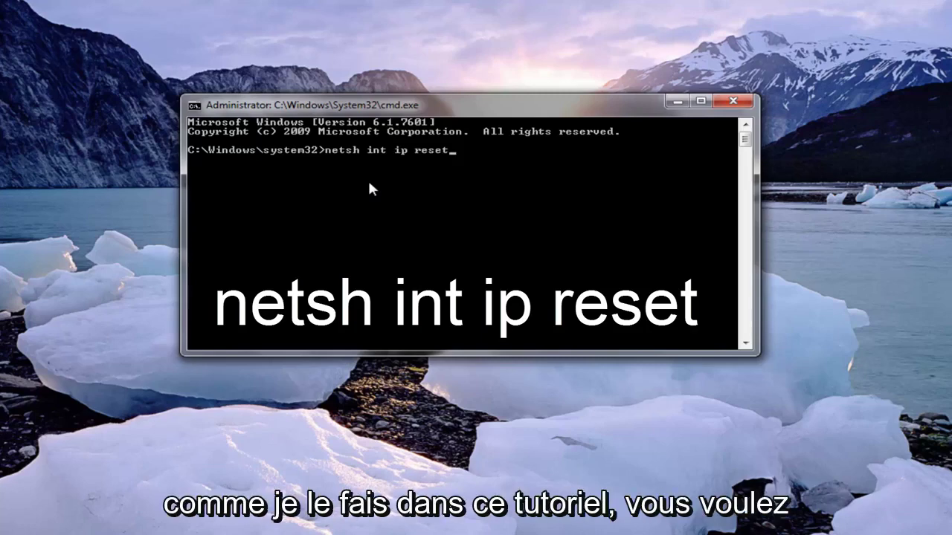
key("Return")
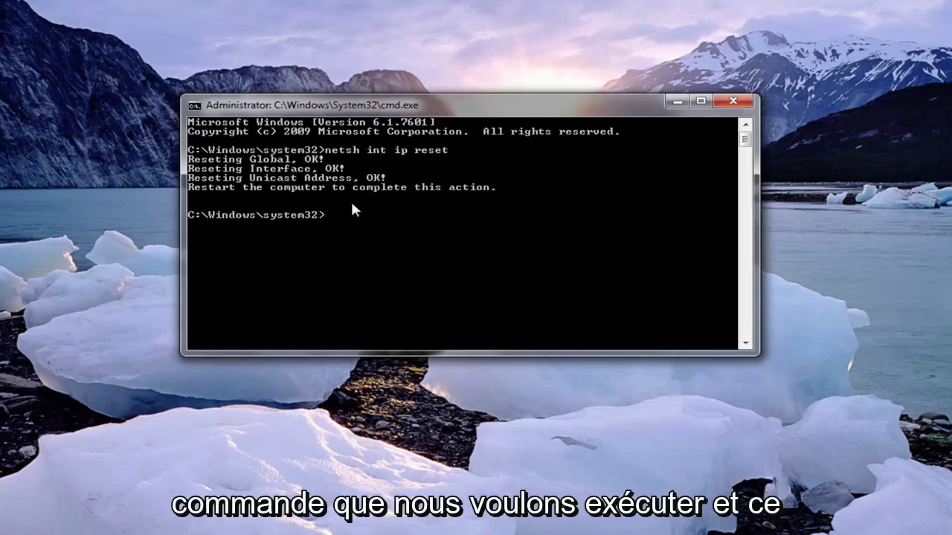
Run 'netsh winsock reset' to reset the Winsock Catalog
type("netsh")
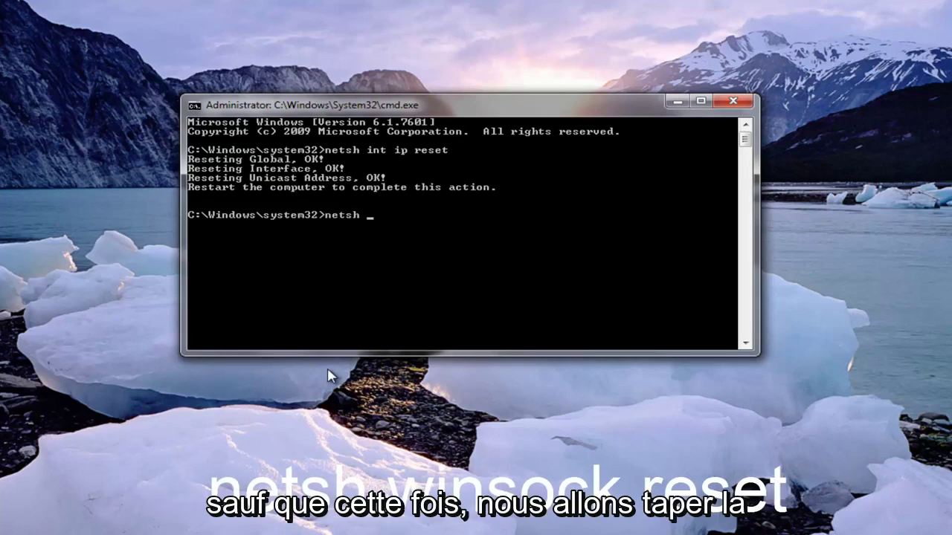
type("nsock reset")
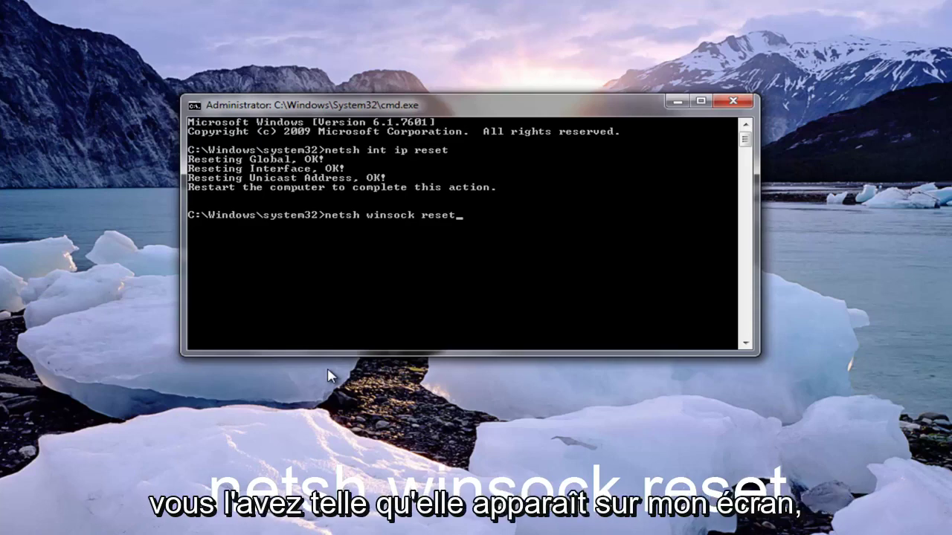
key("Return")
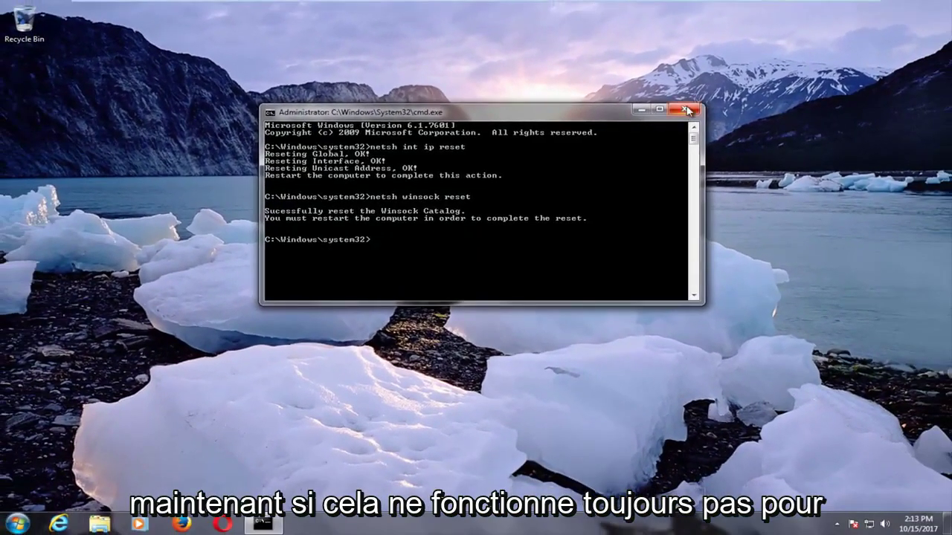
Close the Command Prompt and reveal the hidden notification-area icons
left_click(687, 111)
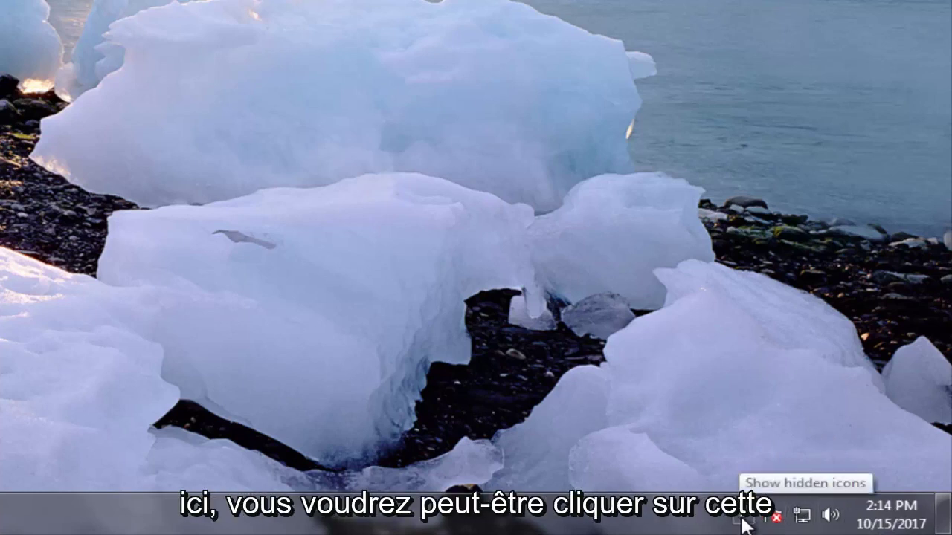
left_click(744, 521)
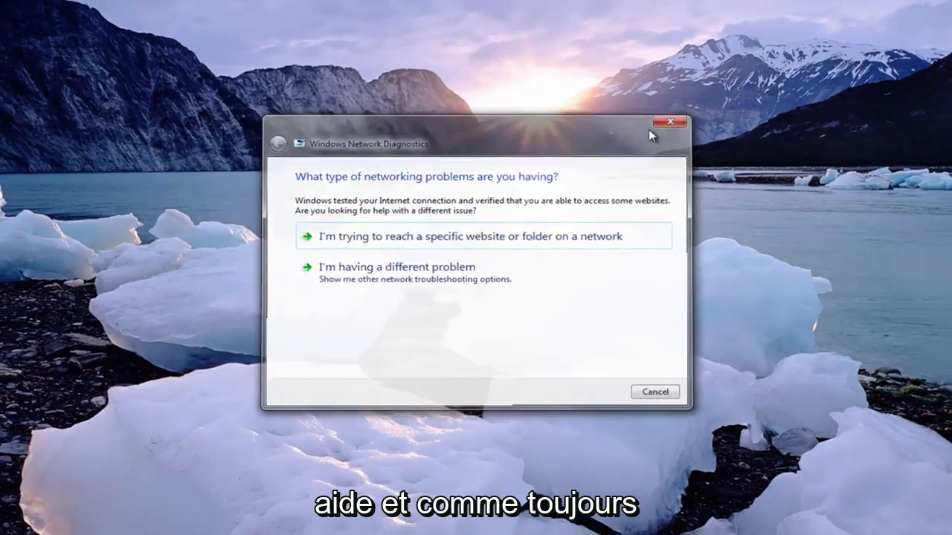
Close Windows Network Diagnostics after it reports the Internet connection is working
left_click(682, 117)
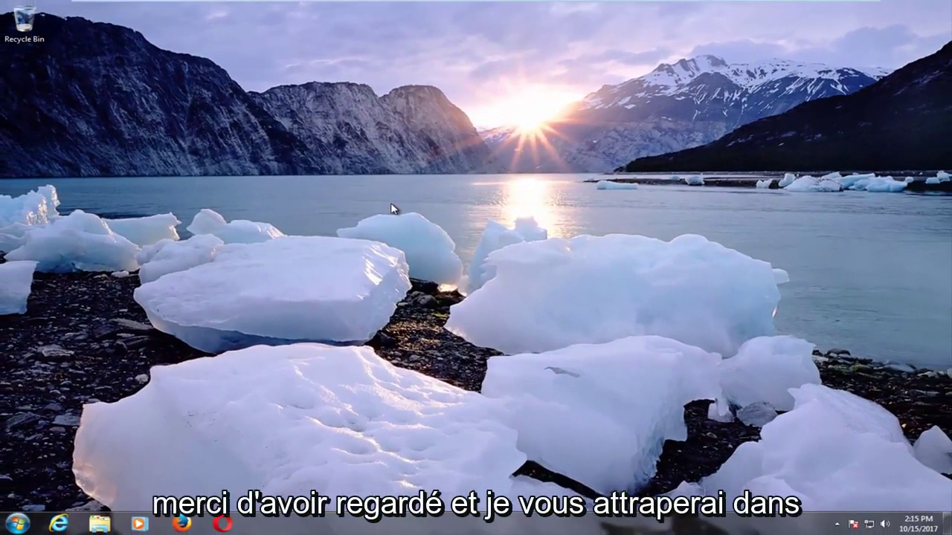